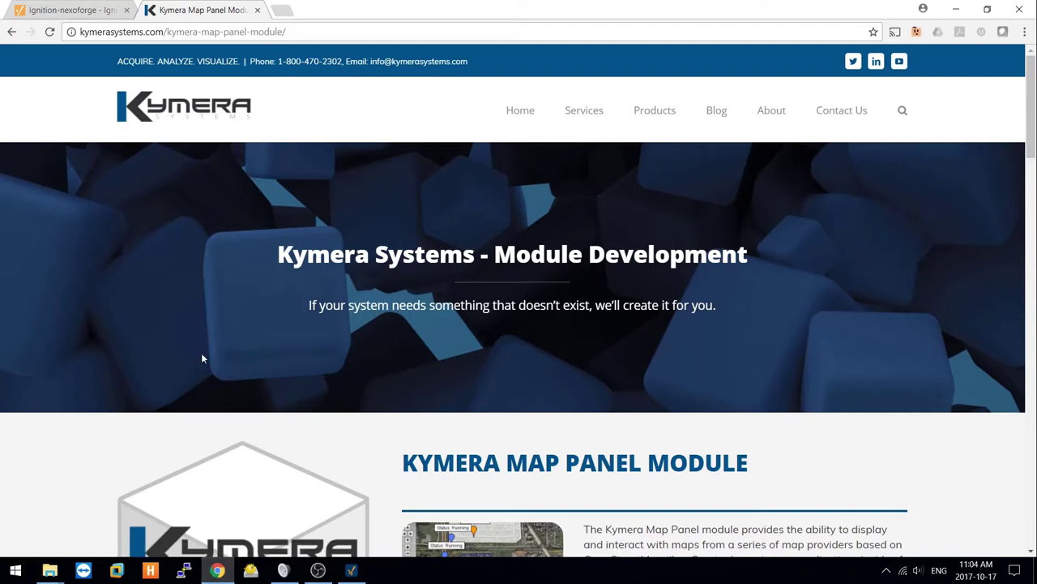
Expand the Downloads section on the Kymera Map Panel Module page to list versions 7.6.0–7.9.0.
mouse_move(649, 104)
scroll(830, 255, "down", 3)
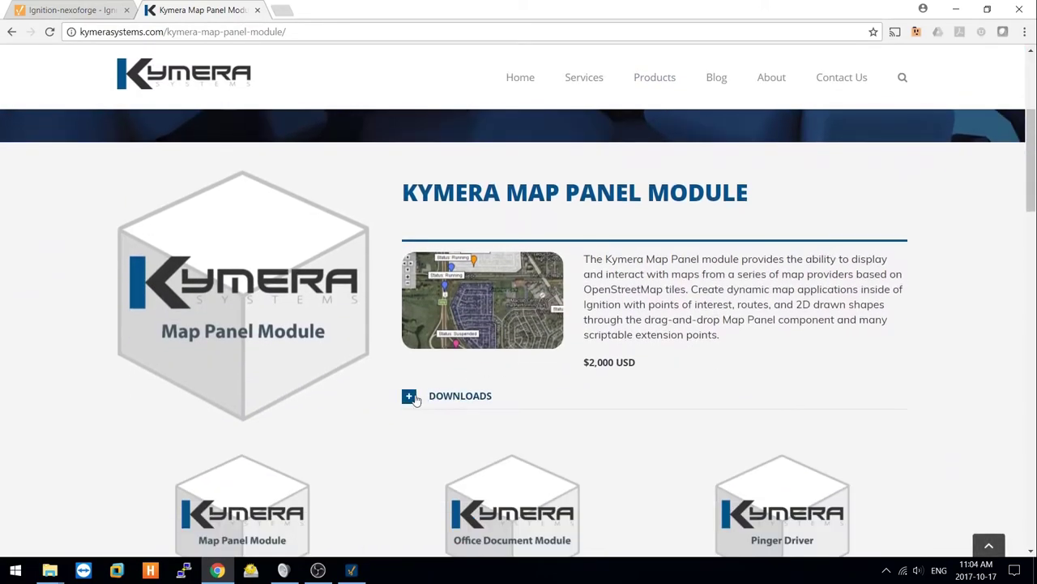
left_click(409, 395)
scroll(386, 386, "down", 2)
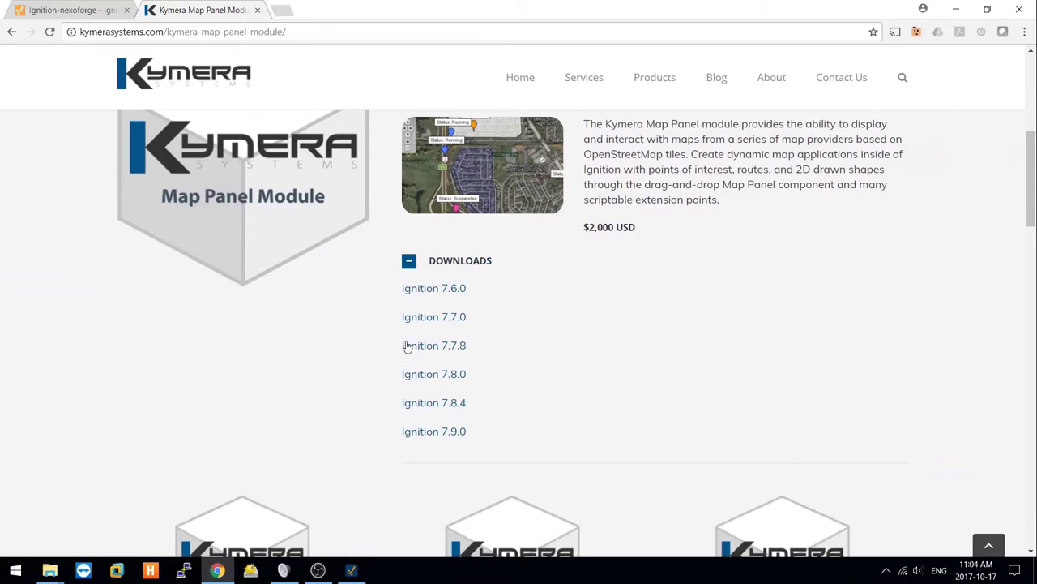
left_click(408, 261)
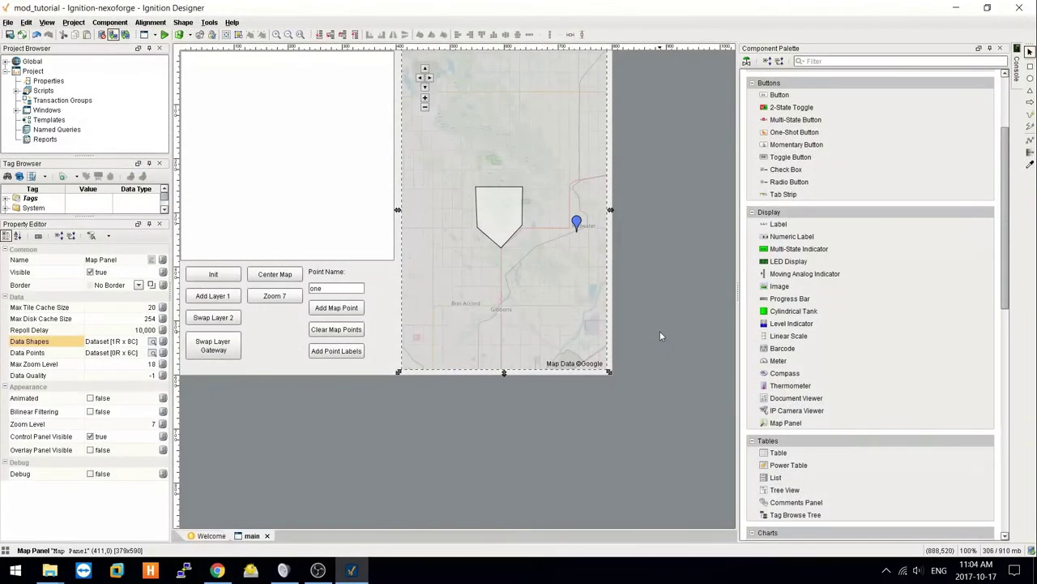
scroll(930, 171, "up", 1)
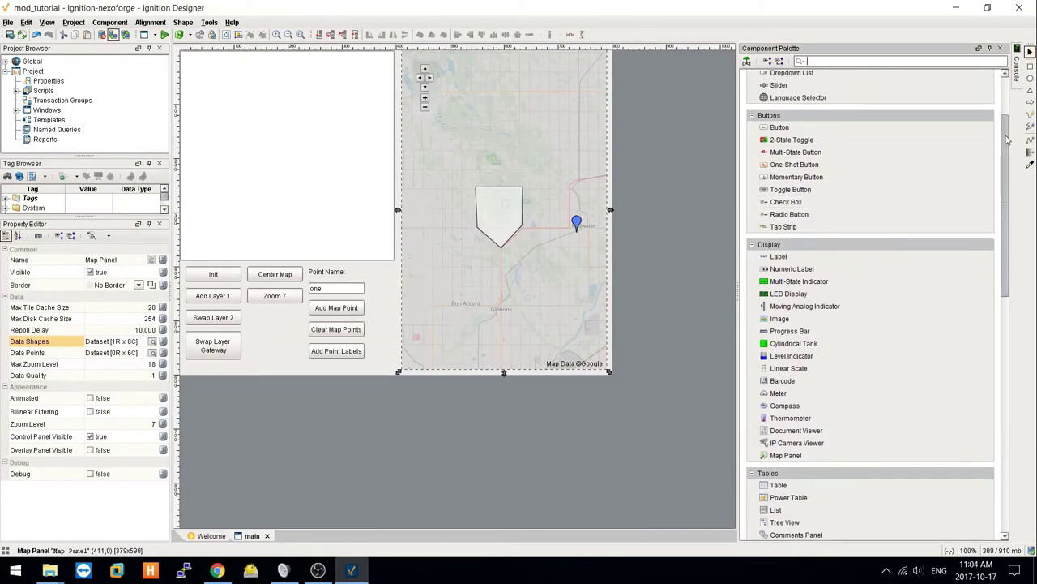
left_click_drag(1005, 139, 1005, 148)
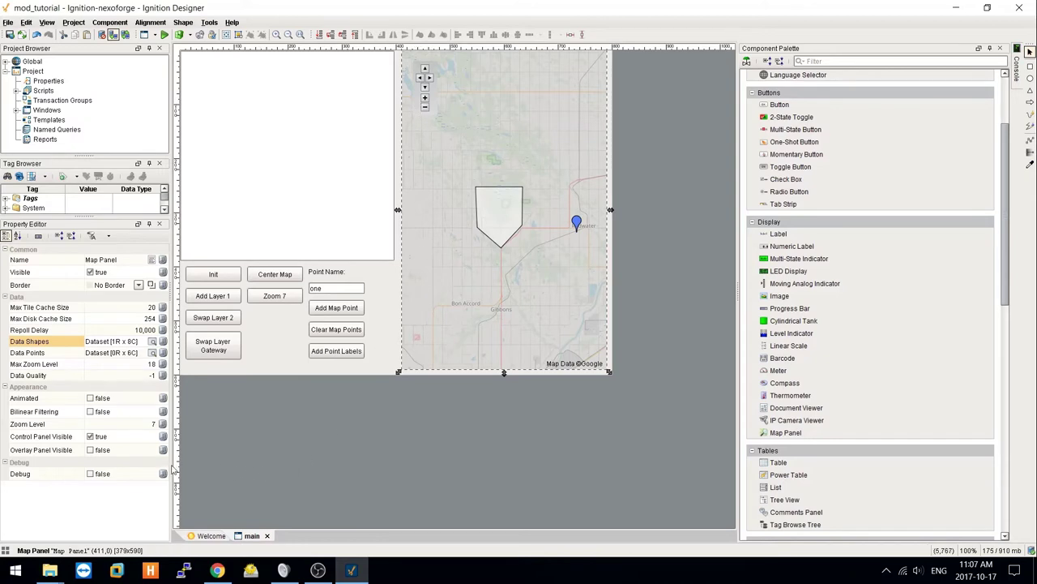
left_click(90, 437)
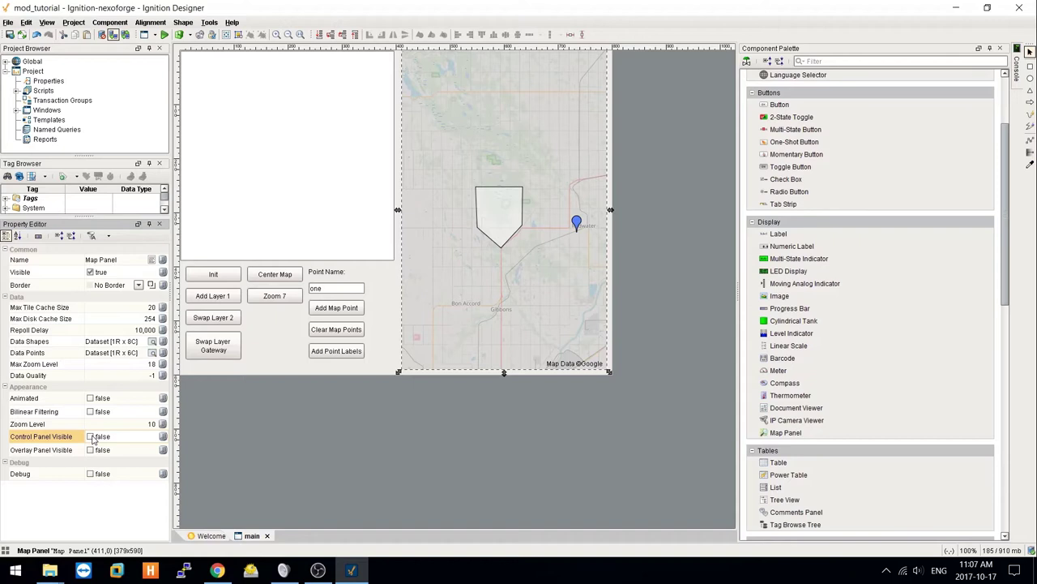
left_click(91, 436)
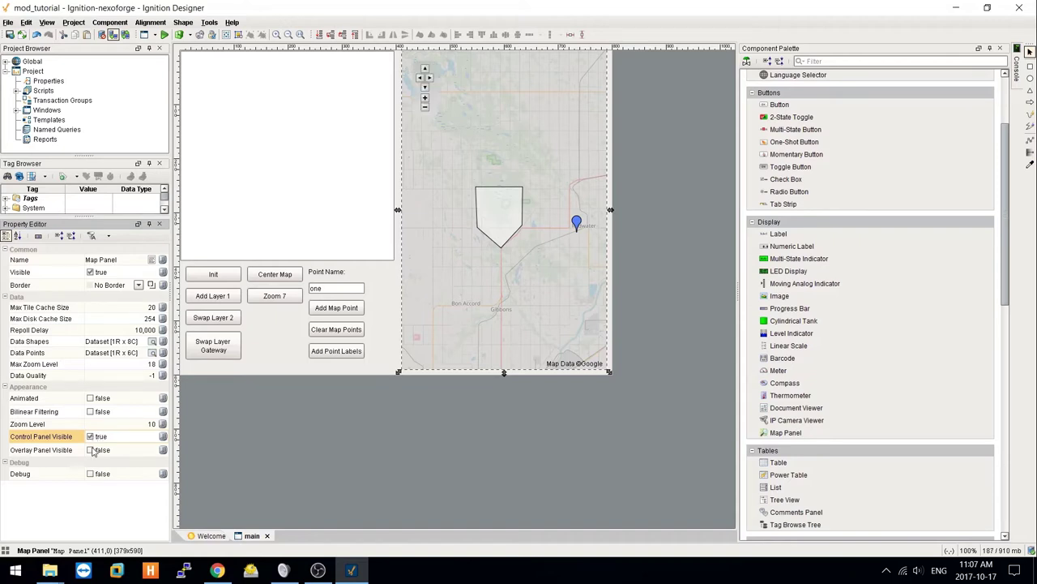
left_click(91, 451)
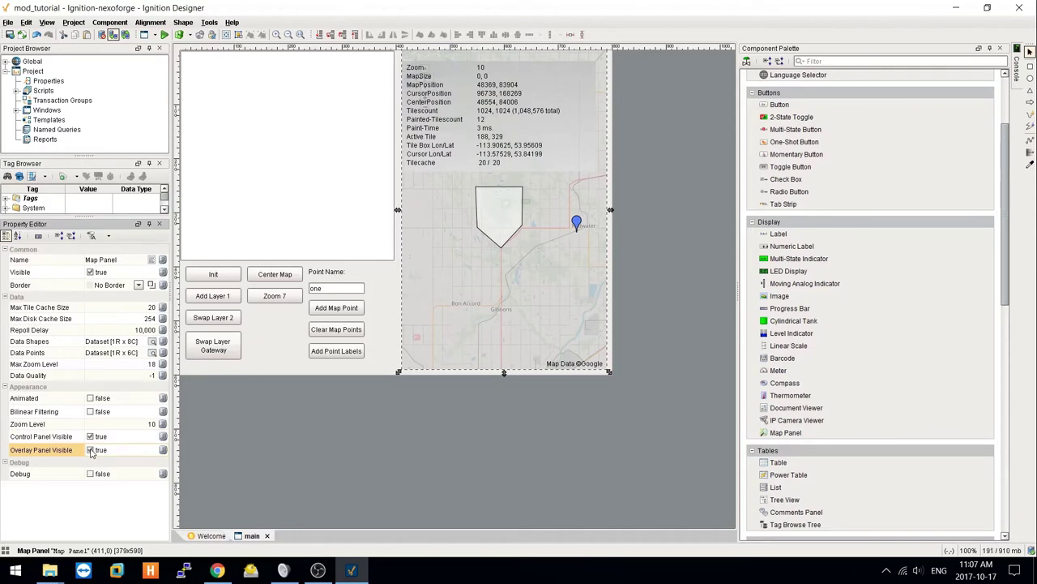
left_click(91, 450)
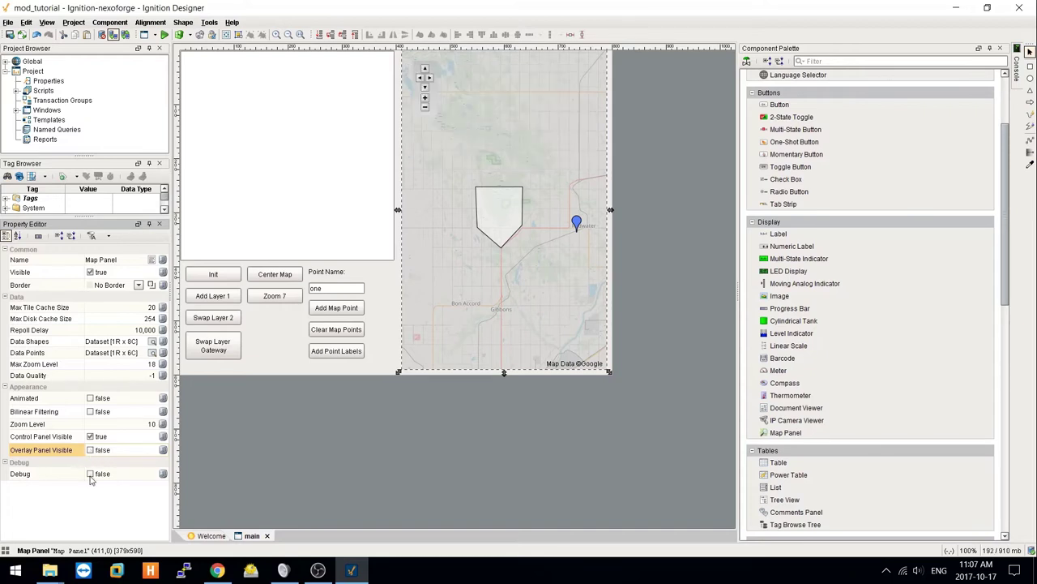
left_click(91, 475)
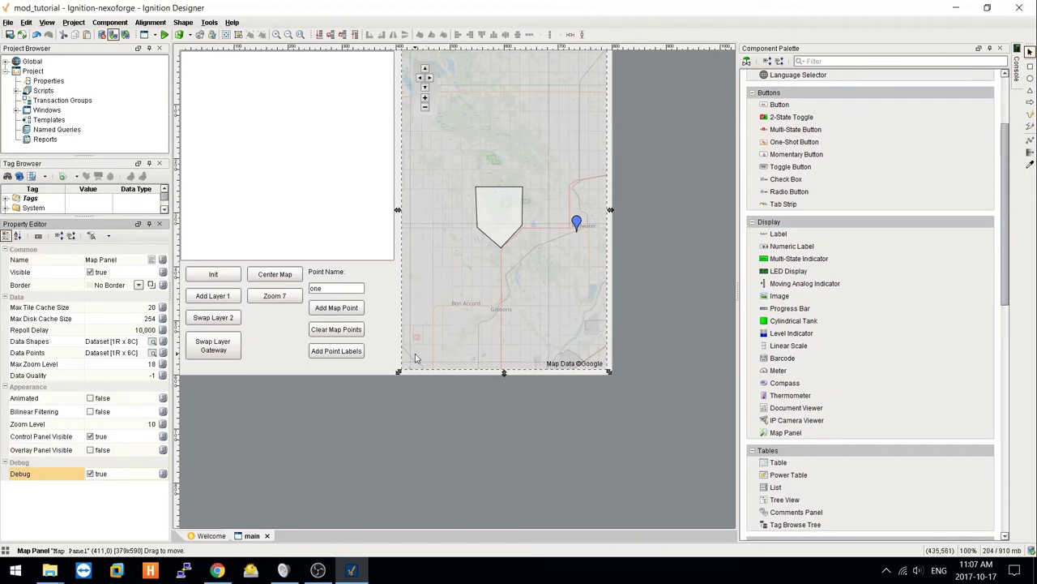
left_click(91, 475)
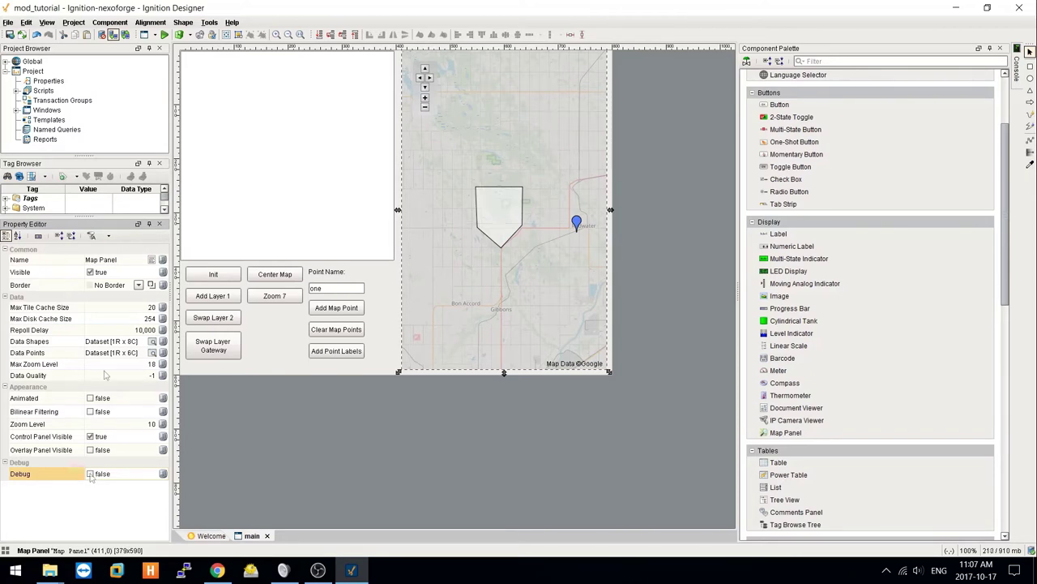
left_click(152, 341)
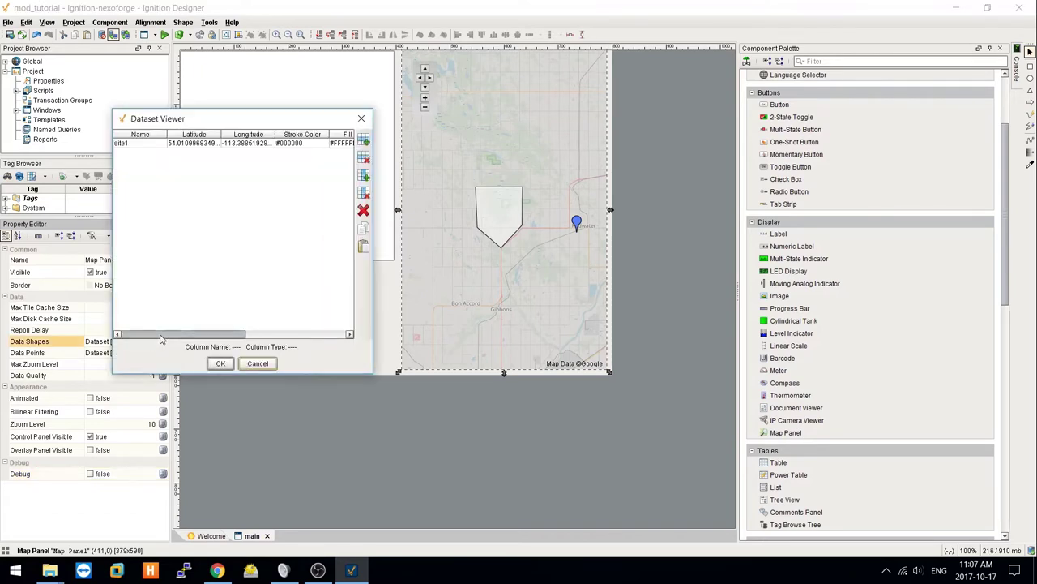
left_click_drag(160, 334, 270, 325)
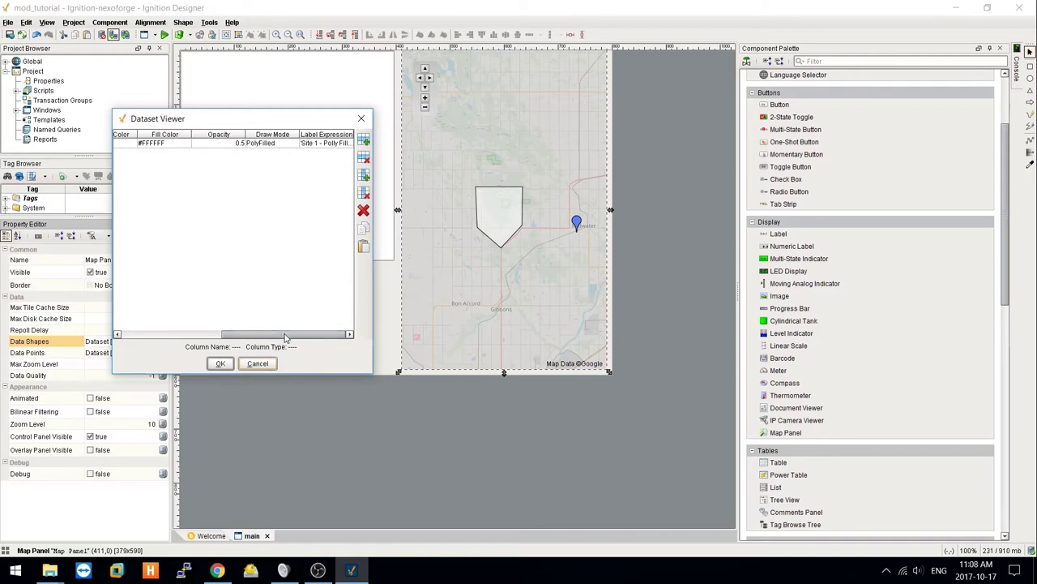
left_click_drag(286, 337, 184, 337)
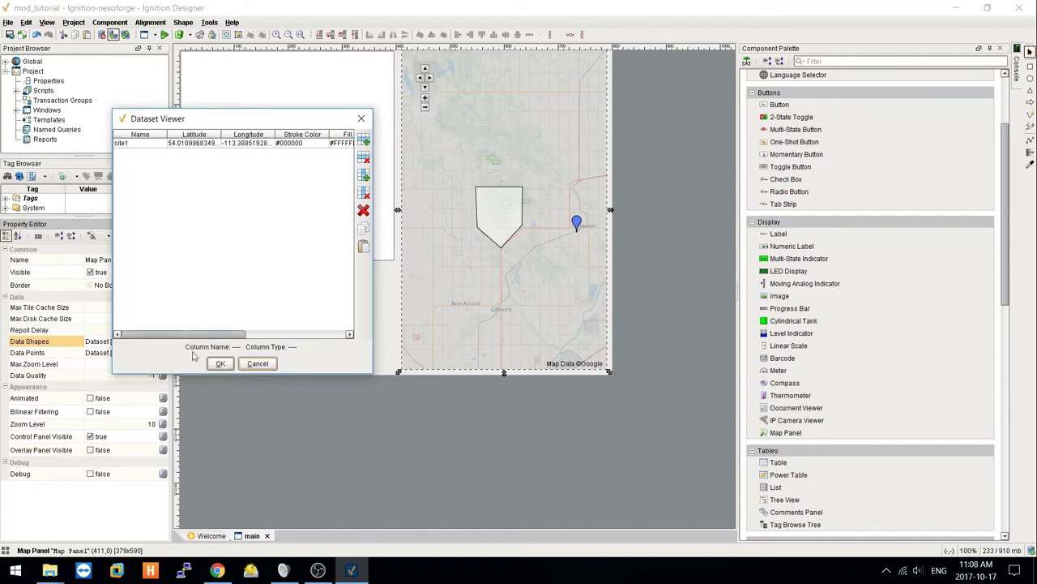
left_click(258, 363)
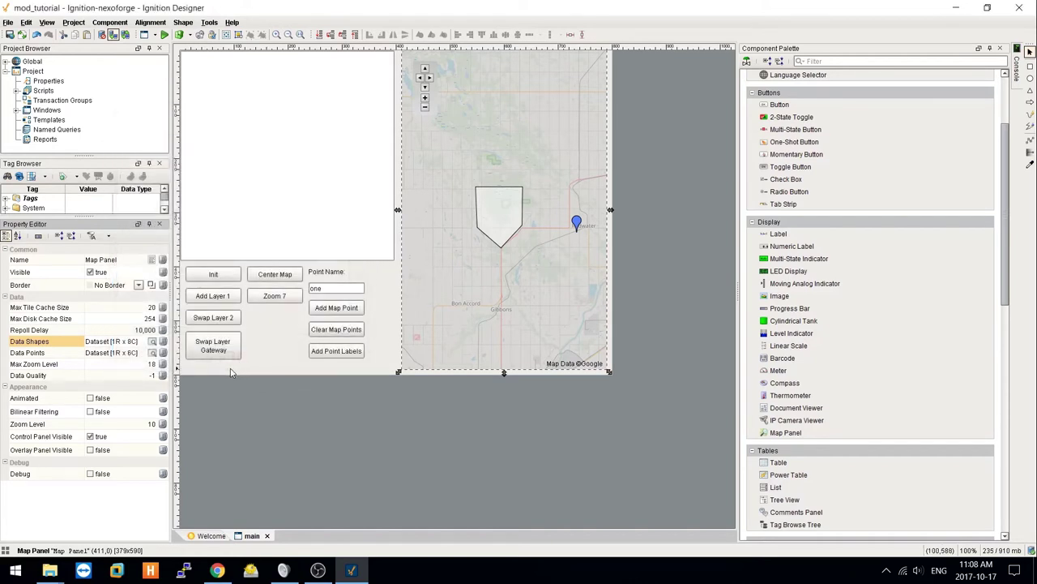
left_click(152, 355)
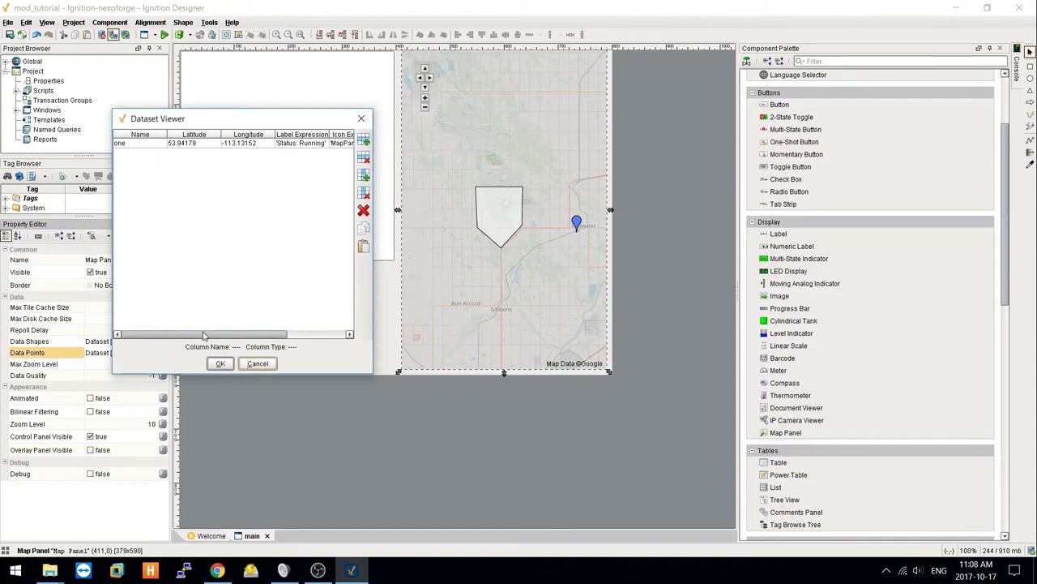
left_click_drag(201, 336, 276, 331)
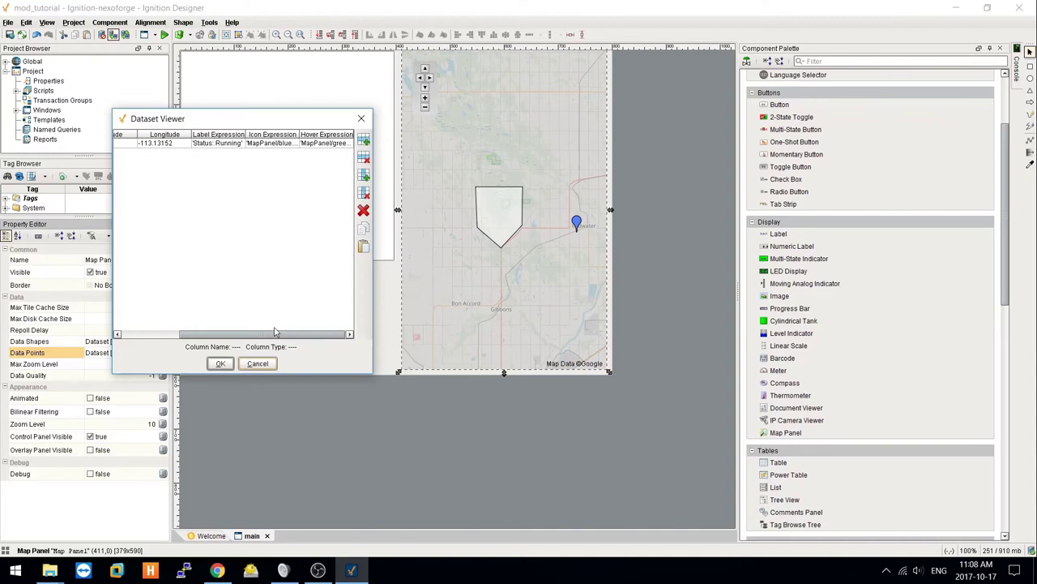
left_click_drag(245, 133, 274, 135)
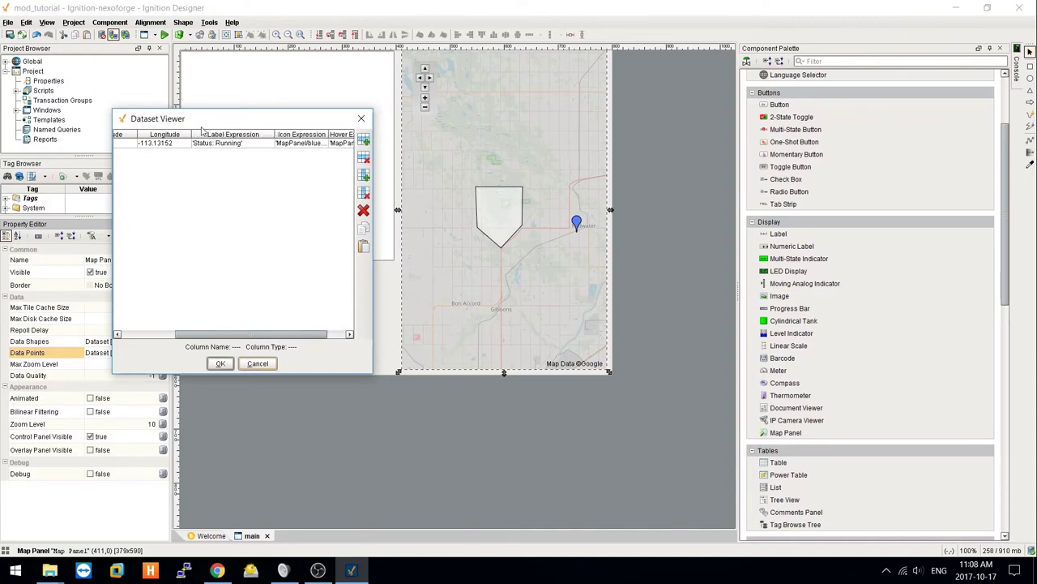
left_click(251, 146)
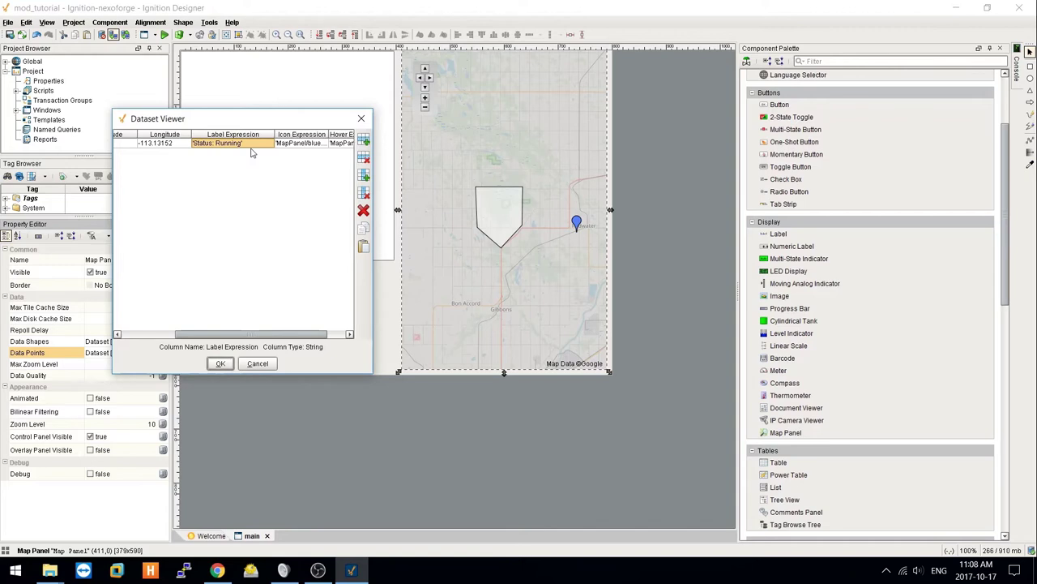
left_click(256, 363)
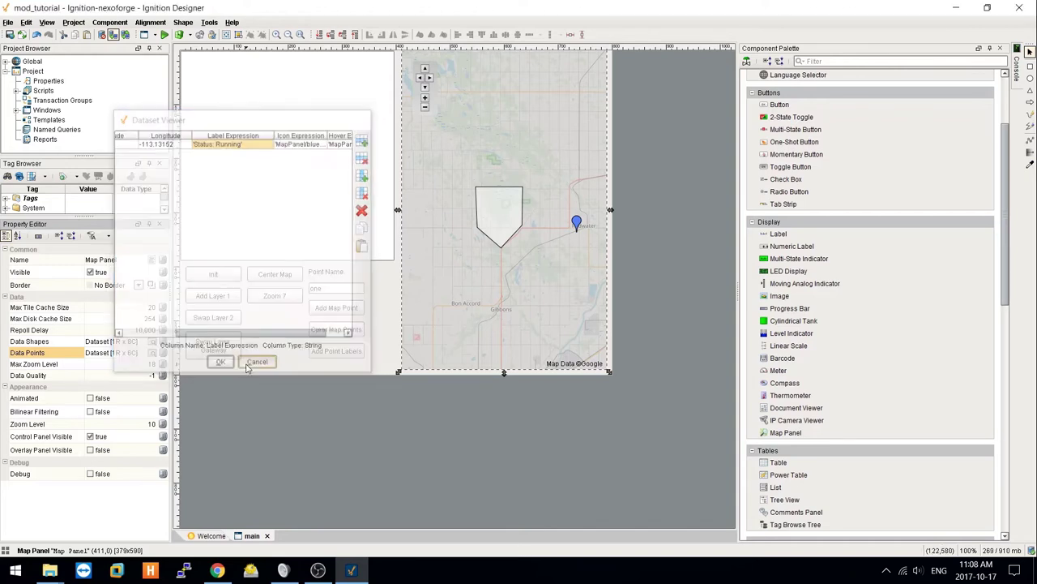
Enter live preview, run the Init script, add Google tiles, then swap to OpenStreetMap.
left_click(73, 367)
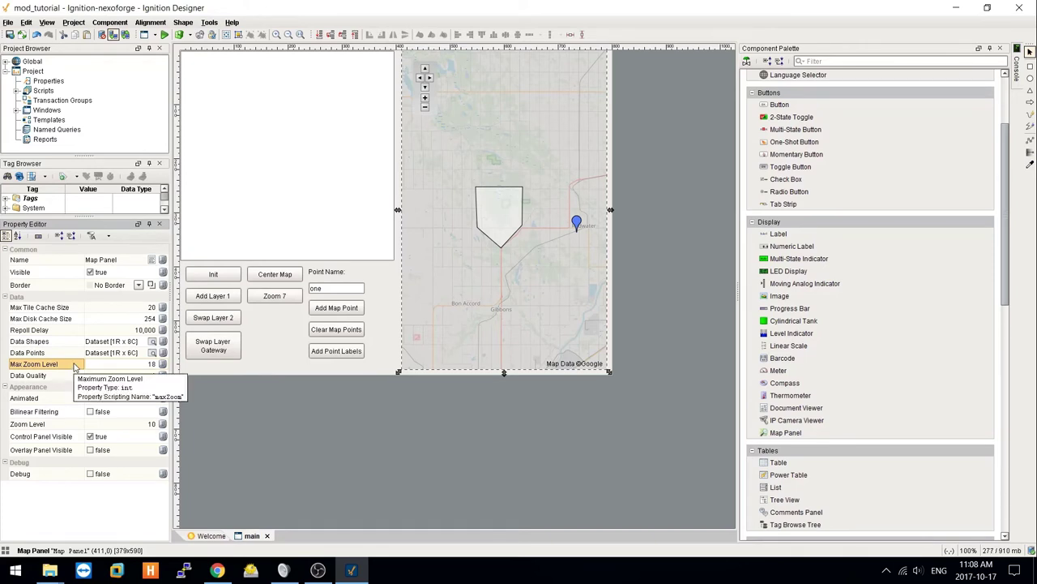
key("F5")
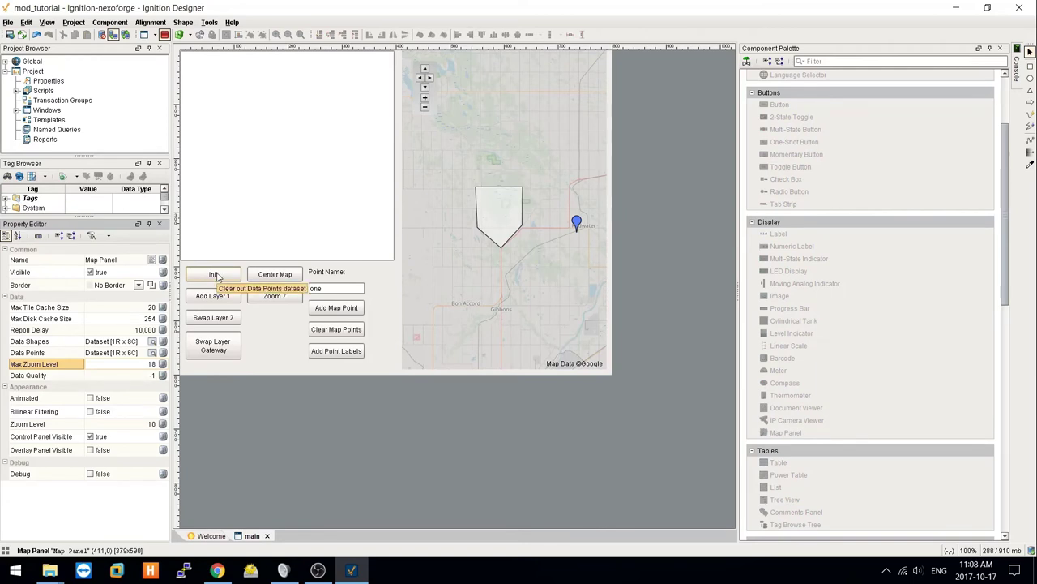
left_click(213, 274)
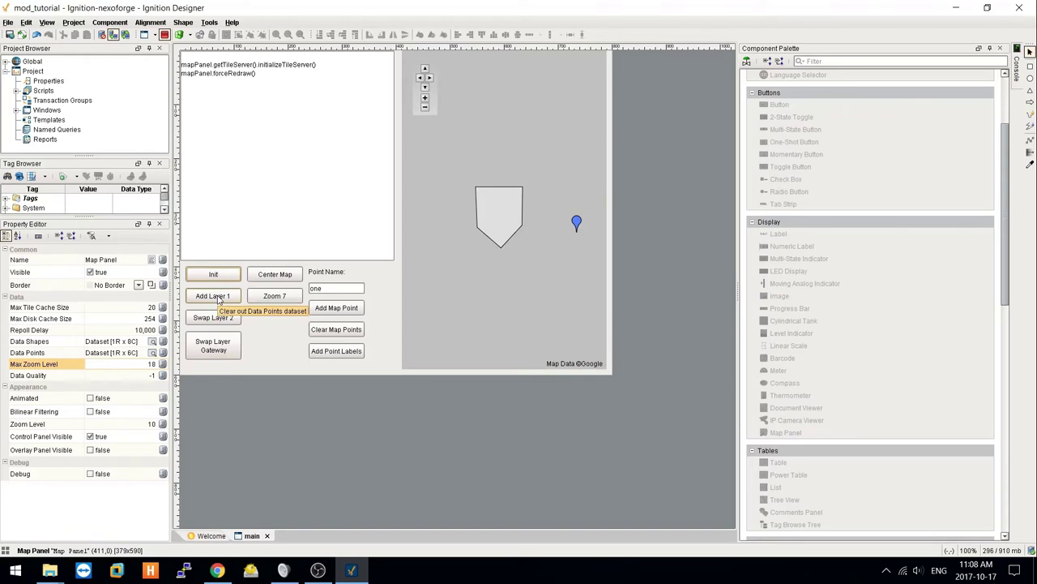
left_click(213, 296)
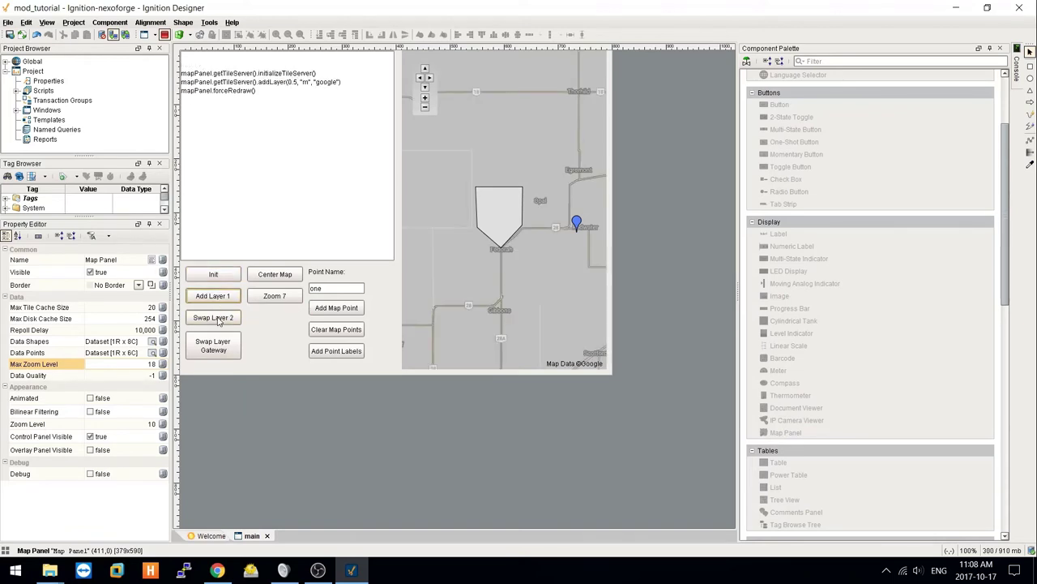
left_click(217, 320)
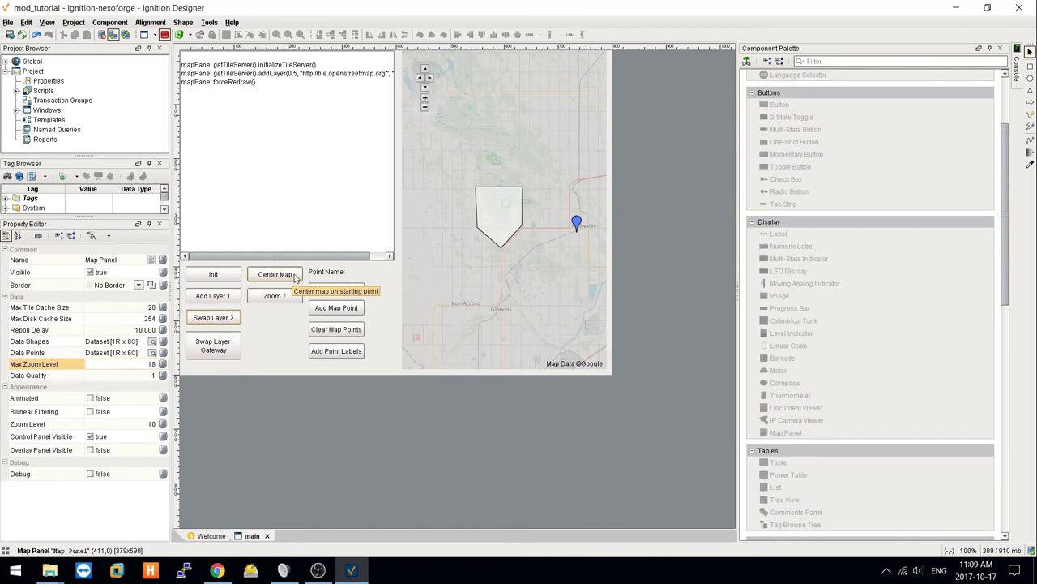
Re-centre and pan the map, zoom out to level 7, then zoom back in on the marker.
left_click(295, 277)
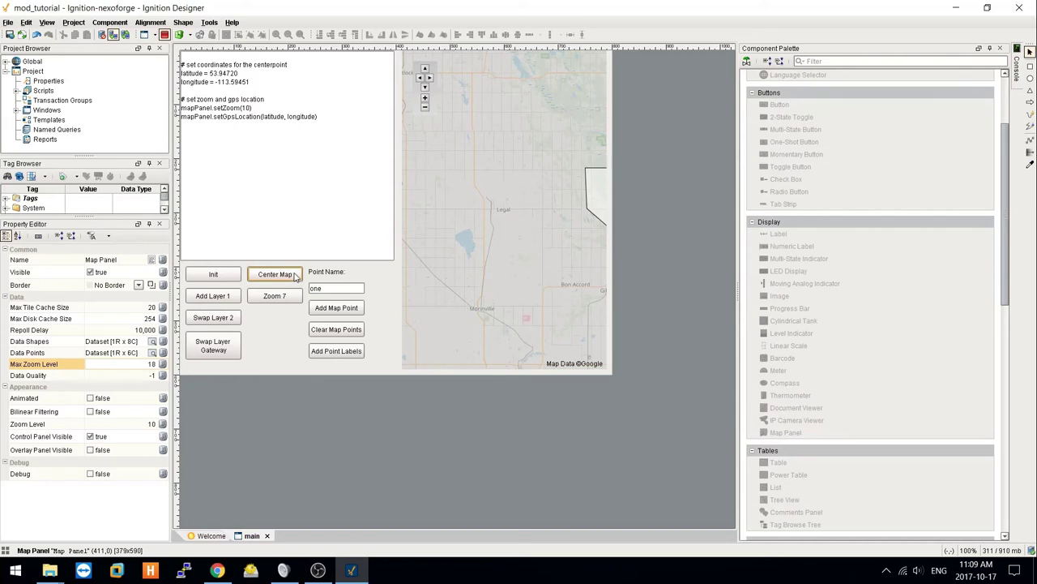
left_click_drag(553, 307, 454, 308)
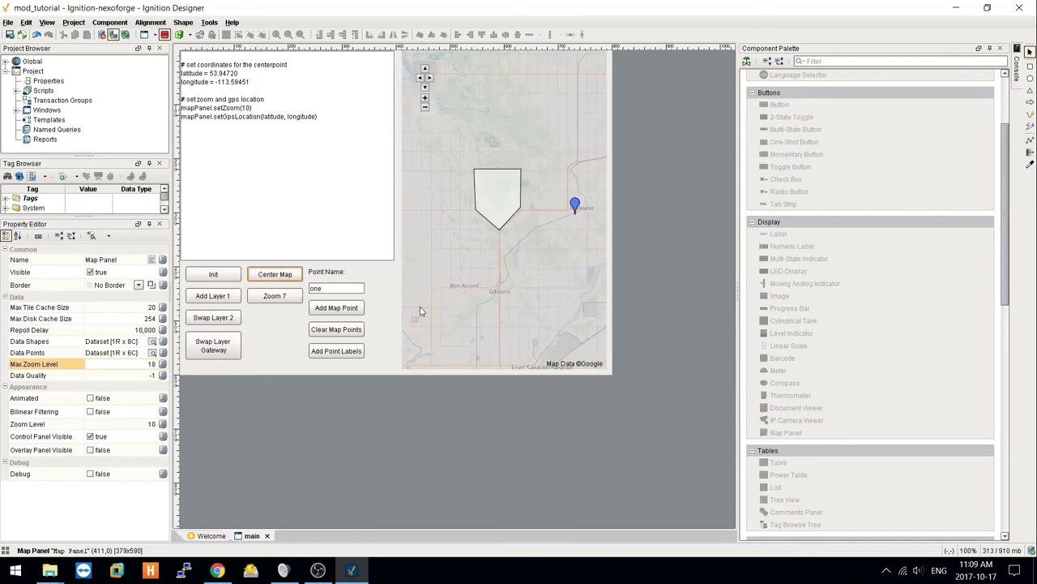
left_click(285, 278)
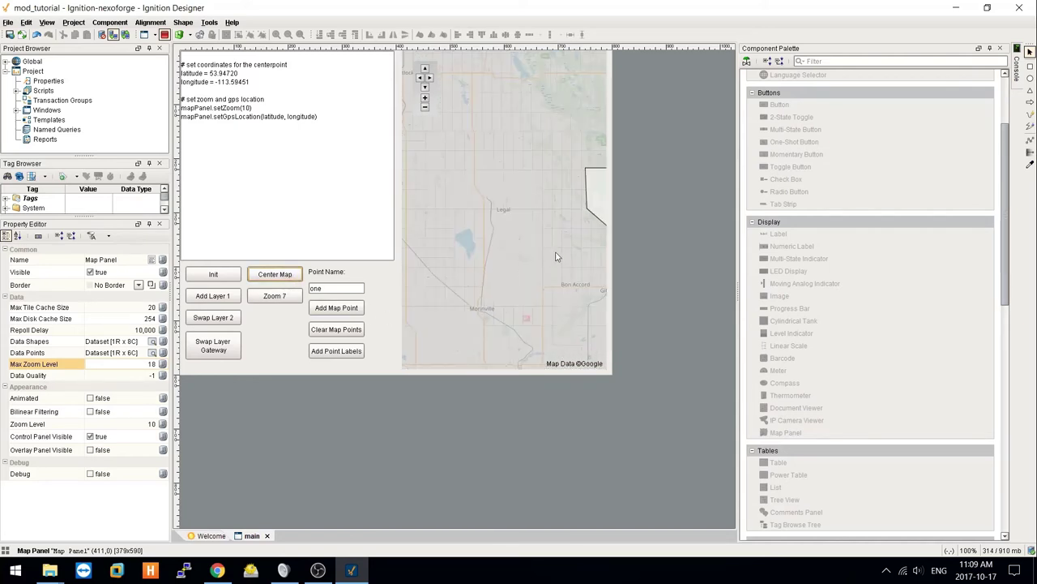
left_click_drag(556, 257, 457, 263)
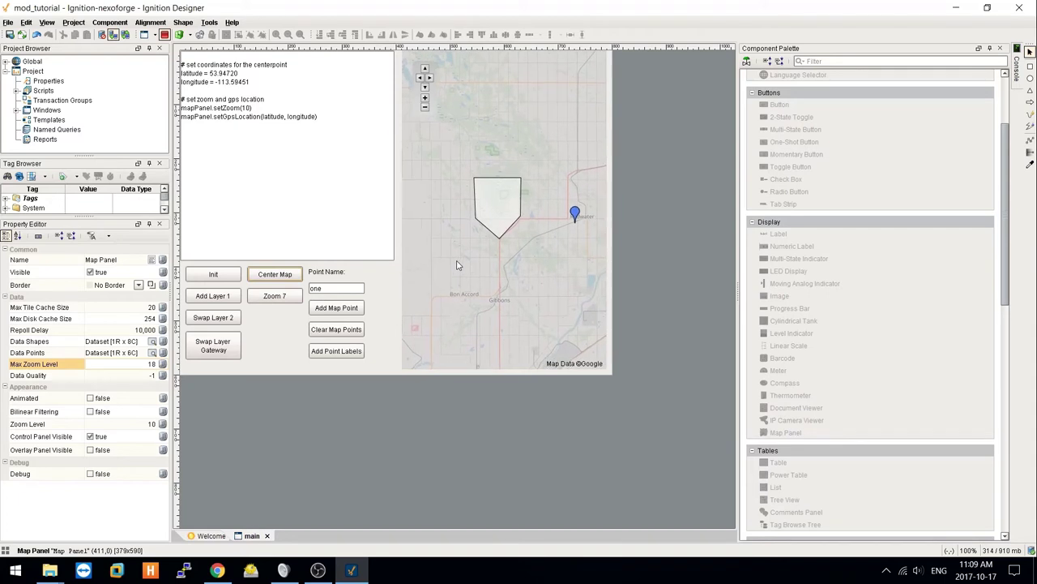
left_click(270, 302)
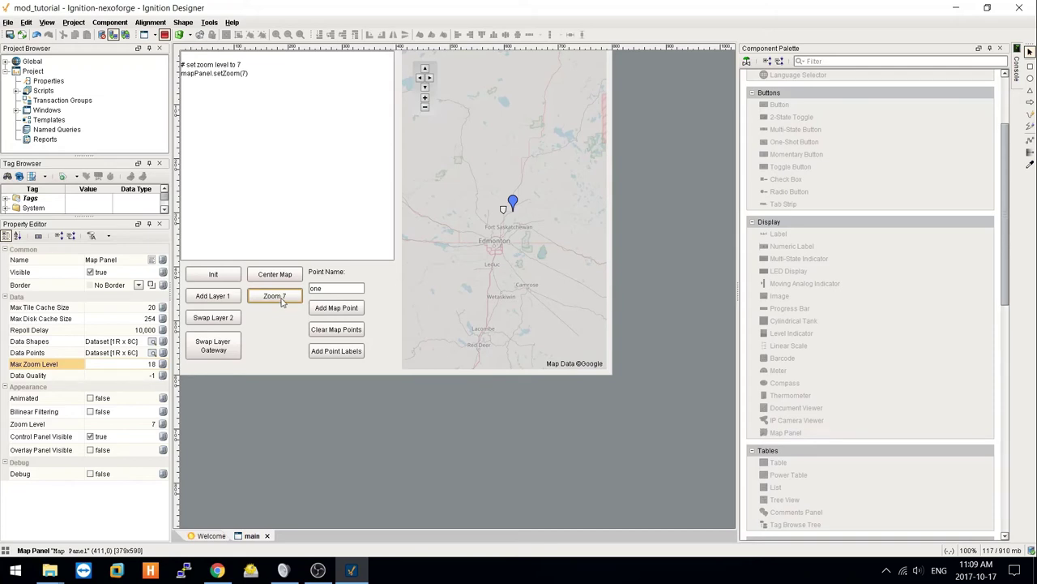
scroll(510, 201, "up", 3)
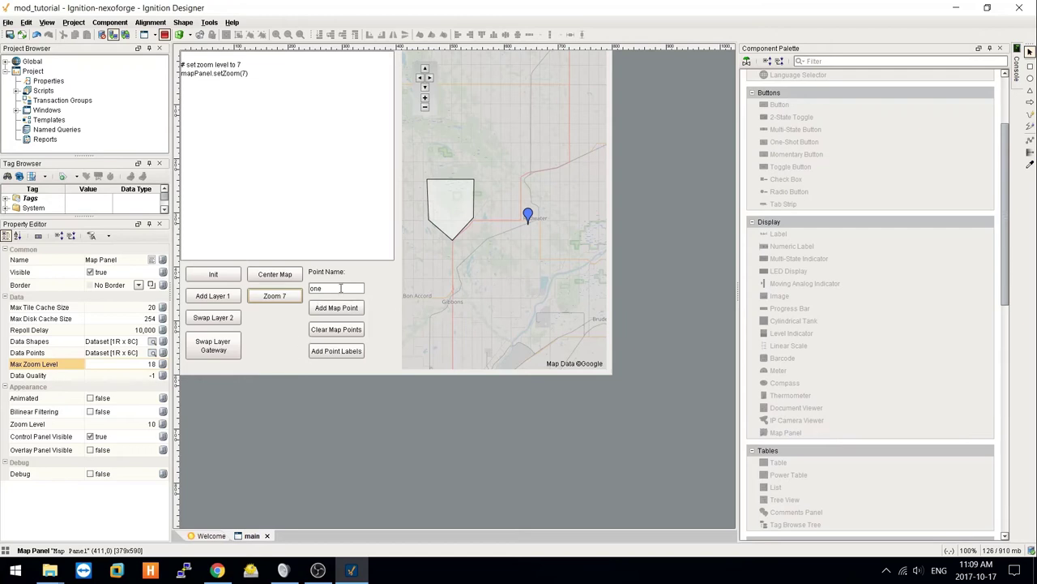
Add a map point named 'two', then clear all points from the map.
left_click(343, 290)
type("two")
left_click(334, 308)
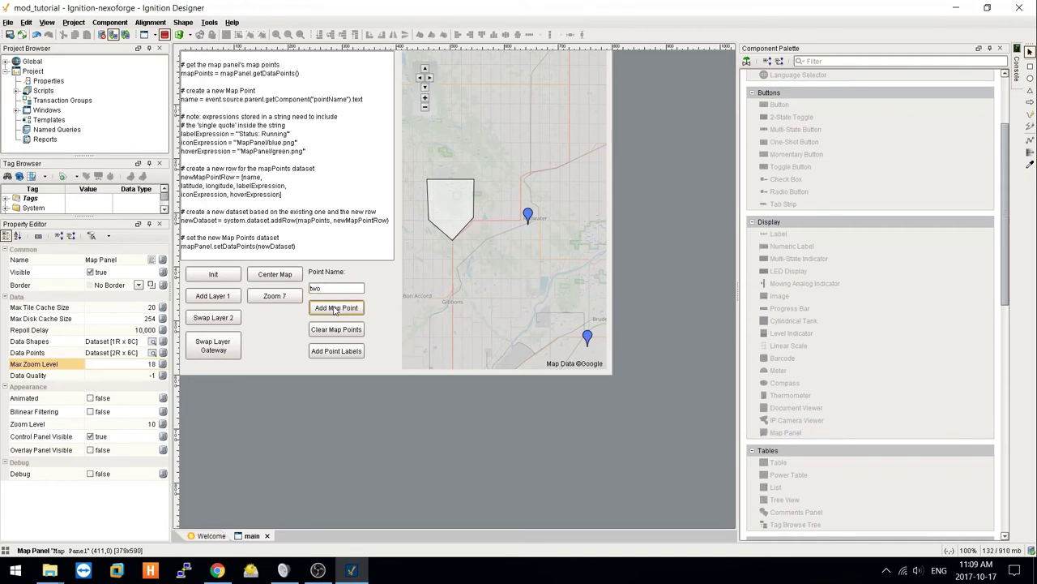
left_click(338, 331)
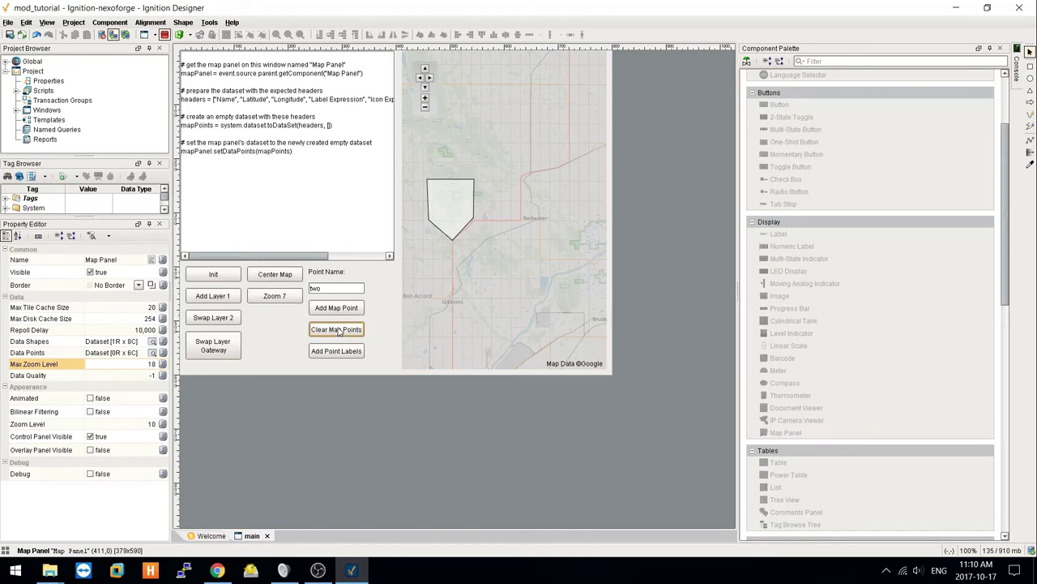
Add three map points named '3' and give them 'Status: Running' labels.
left_click(332, 291)
type("3")
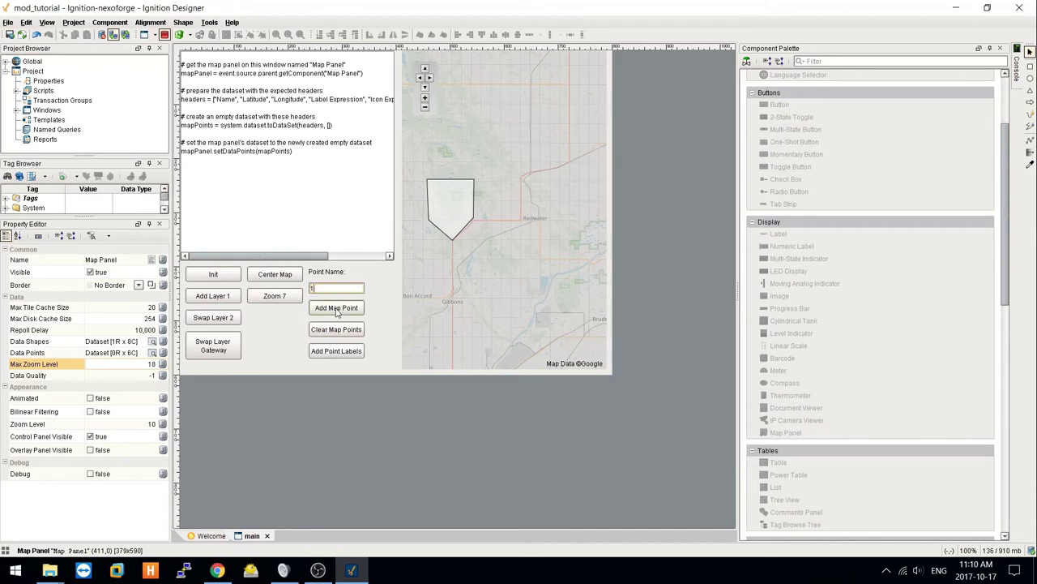
left_click(336, 308)
left_click(335, 308)
left_click(334, 310)
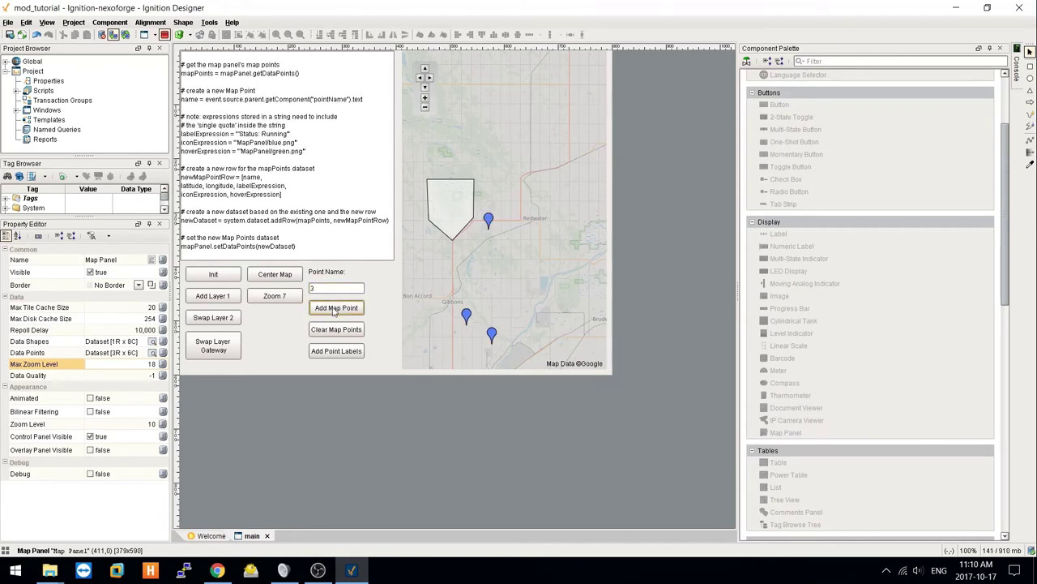
left_click(336, 353)
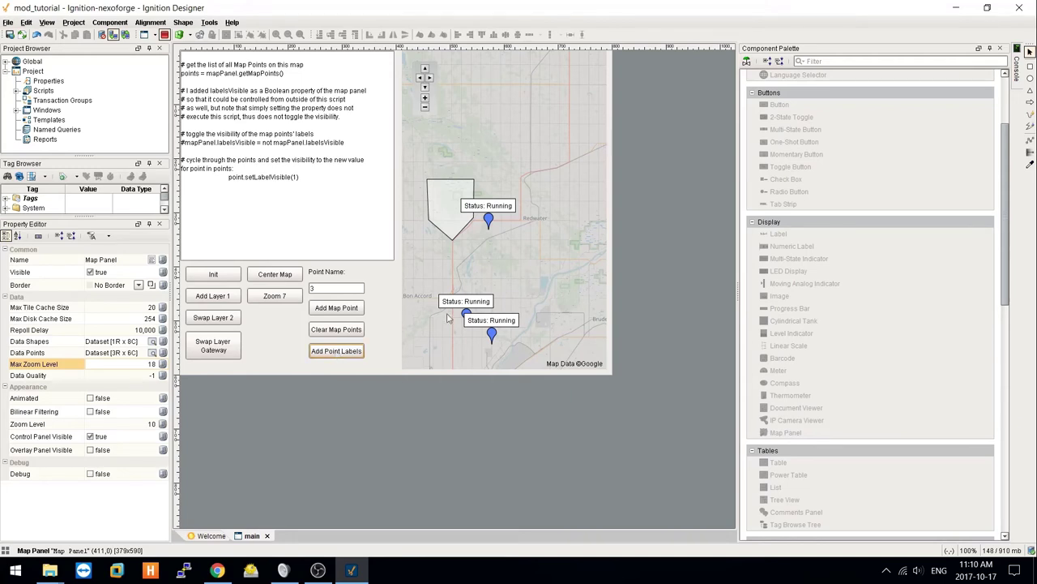
Switch map tiles to Google road, then OpenStreetMap, pan, then to the gateway tile layer.
left_click(236, 302)
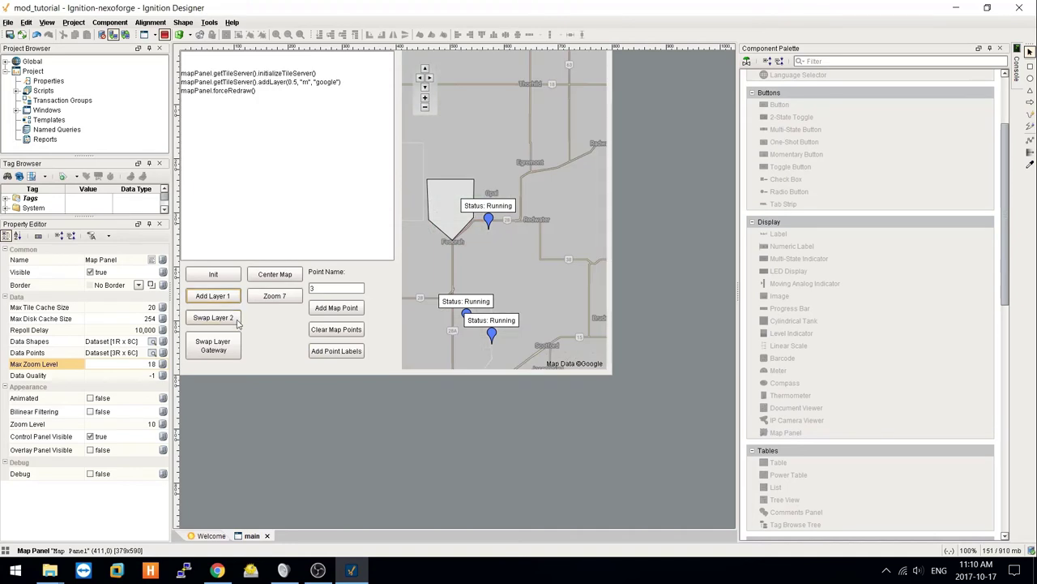
left_click(235, 320)
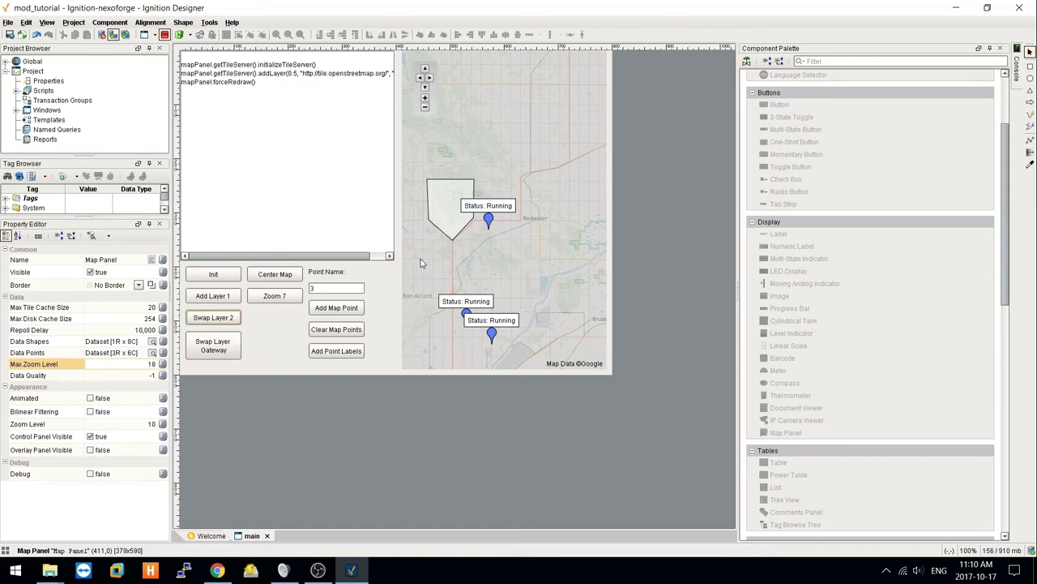
left_click_drag(421, 259, 582, 252)
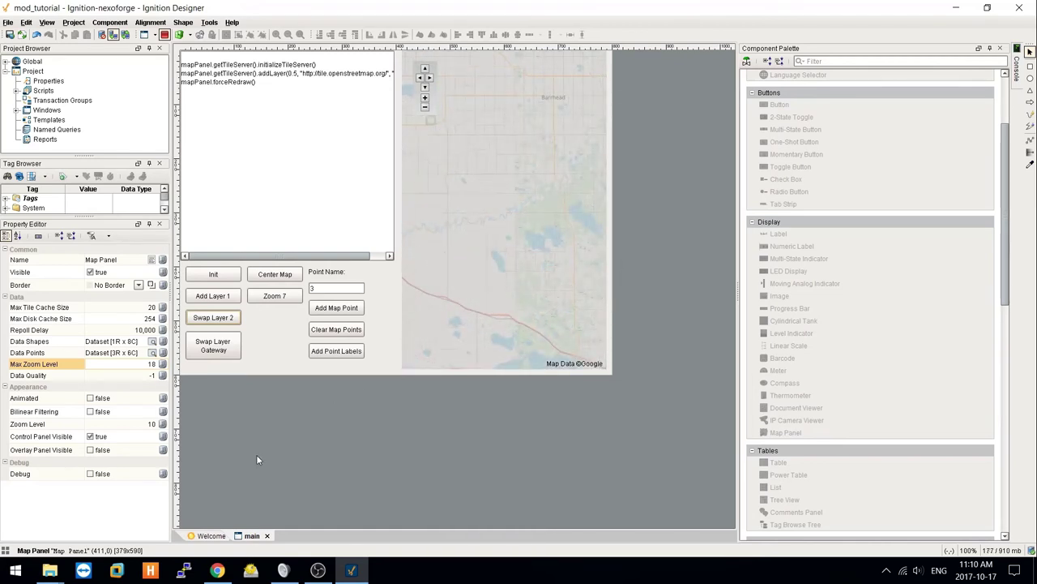
left_click(235, 356)
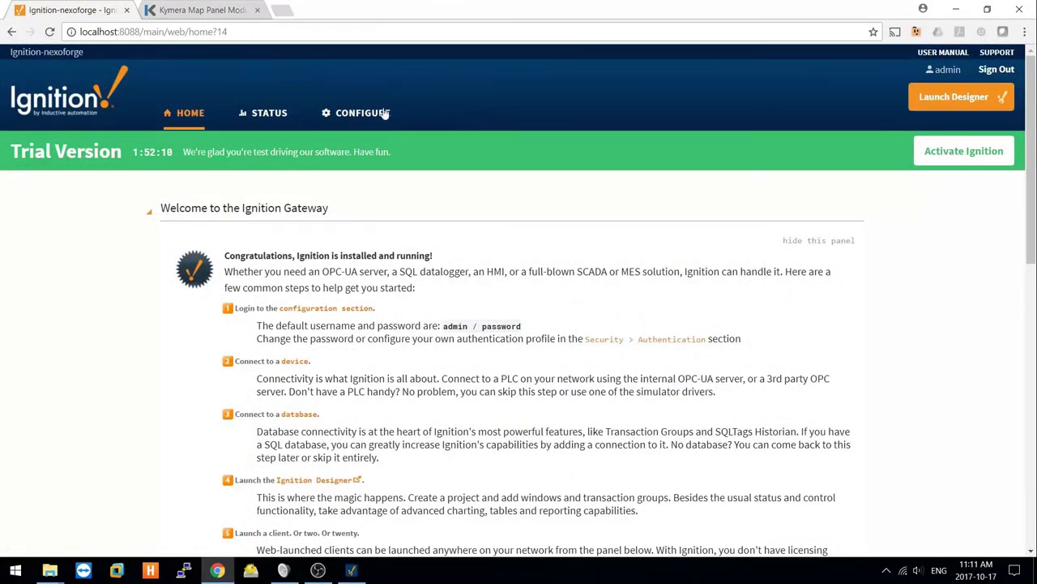
Open Map Panel > Tile Provider Proxy, review the new-provider endpoint format, then return to the providers list.
left_click(369, 115)
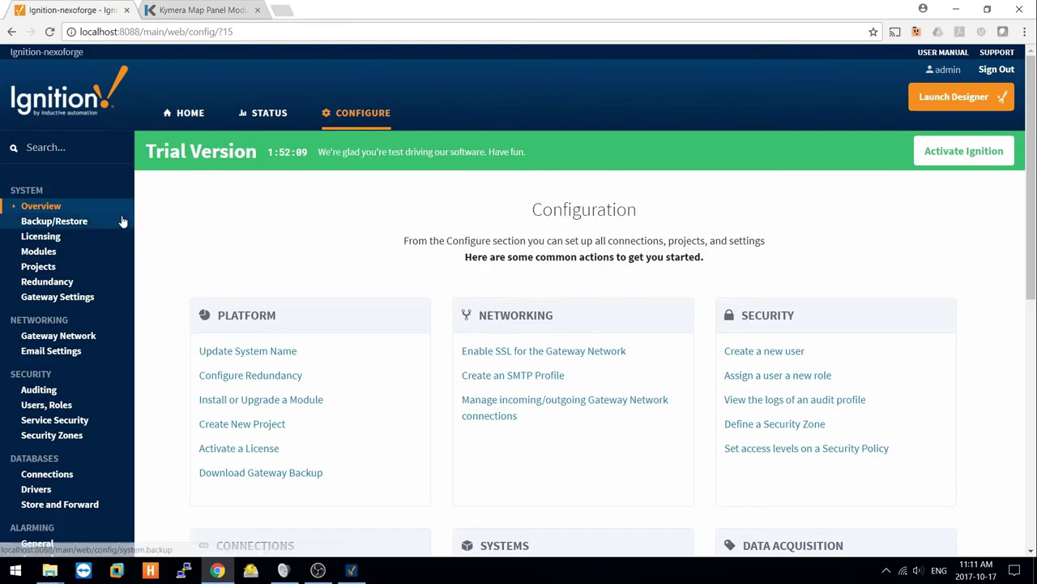
scroll(125, 222, "down", 3)
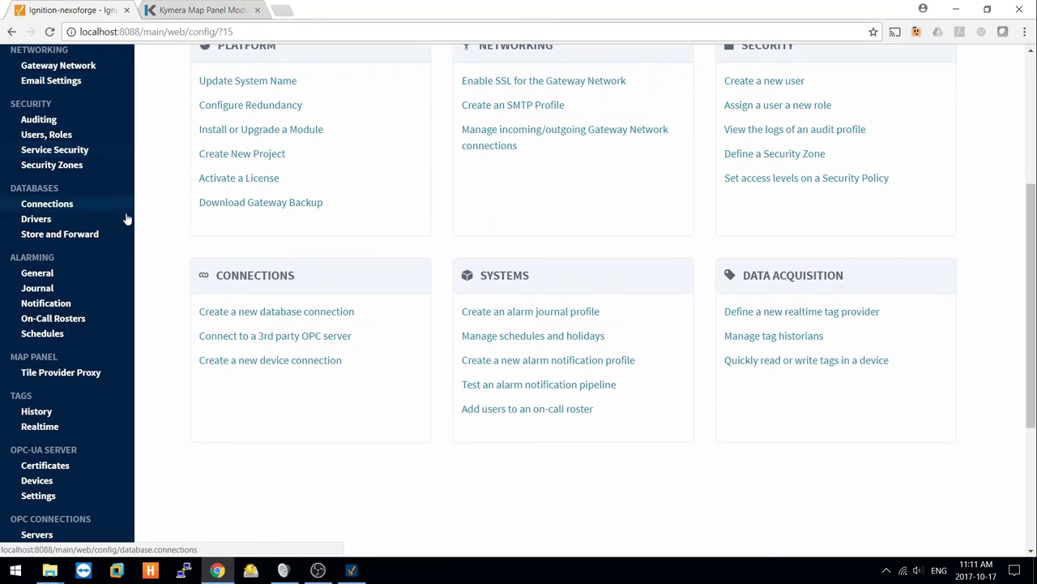
left_click(95, 373)
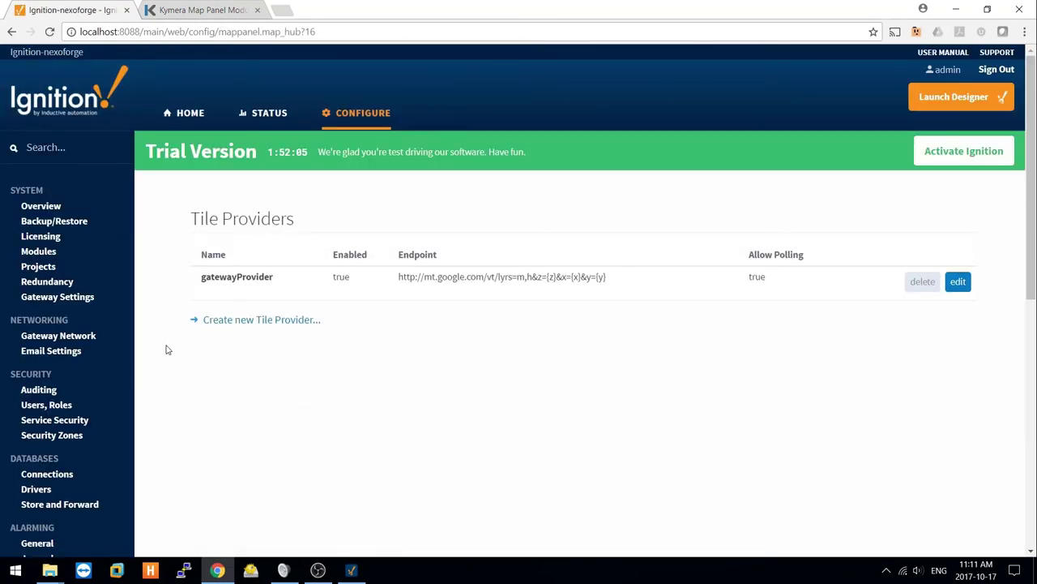
left_click(283, 323)
left_click(322, 293)
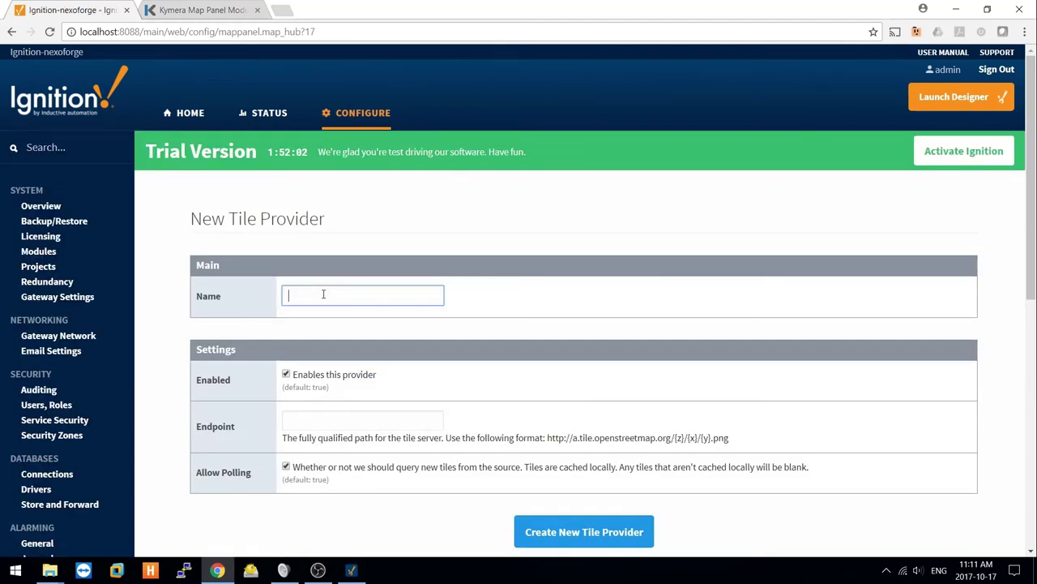
scroll(502, 304, "down", 1)
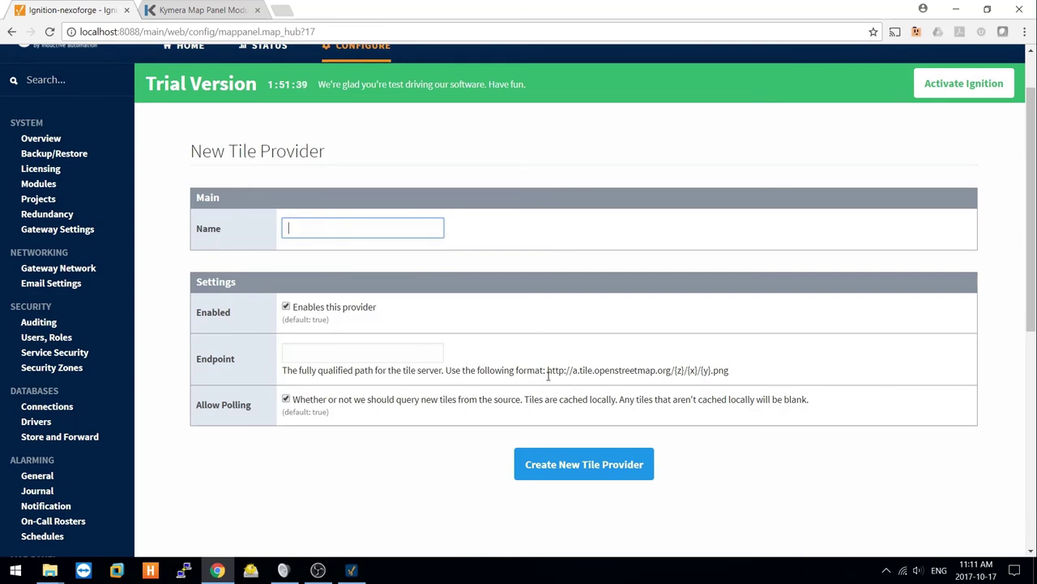
left_click_drag(547, 373, 731, 381)
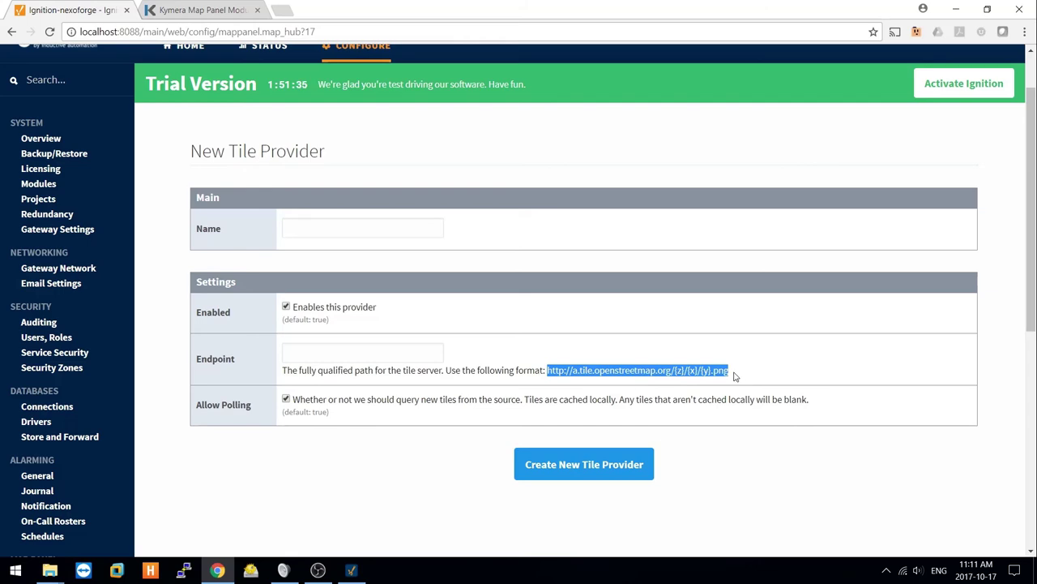
left_click(735, 377)
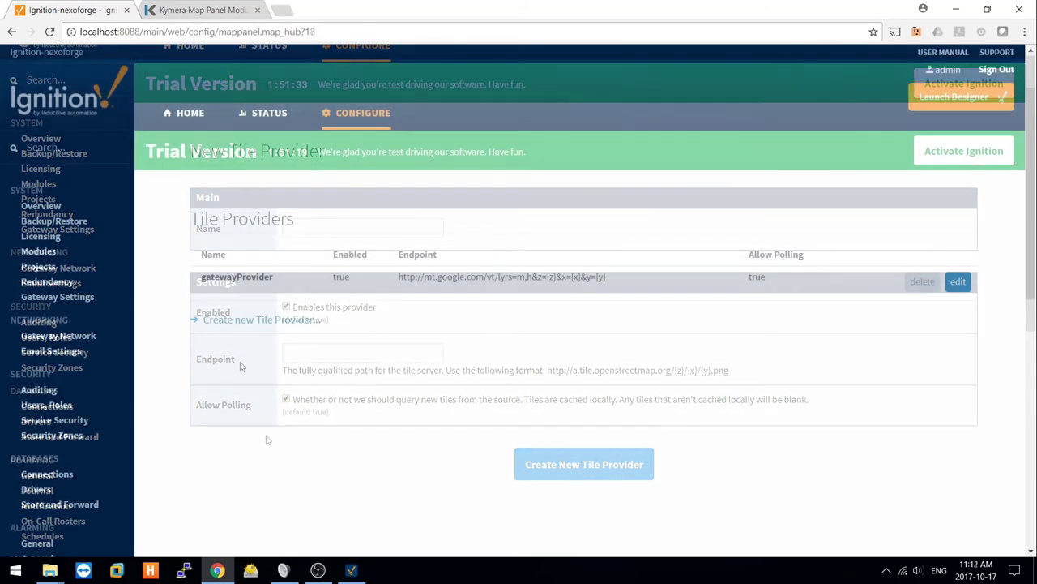
Edit gatewayProvider's endpoint URL, typing '{z}&x={x}&y={y}', then leave to Configuration without saving.
left_click(958, 283)
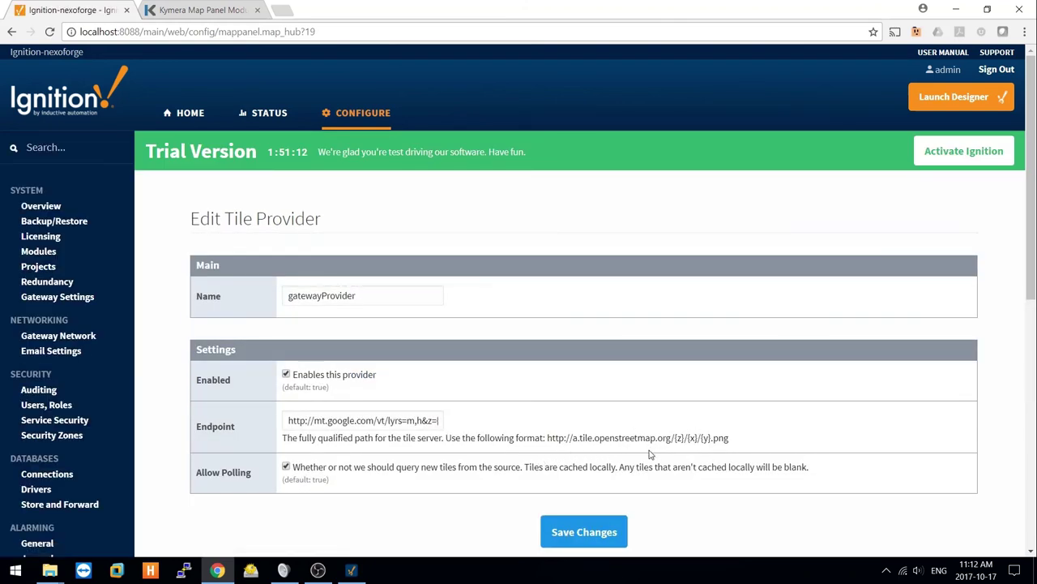
left_click(291, 422)
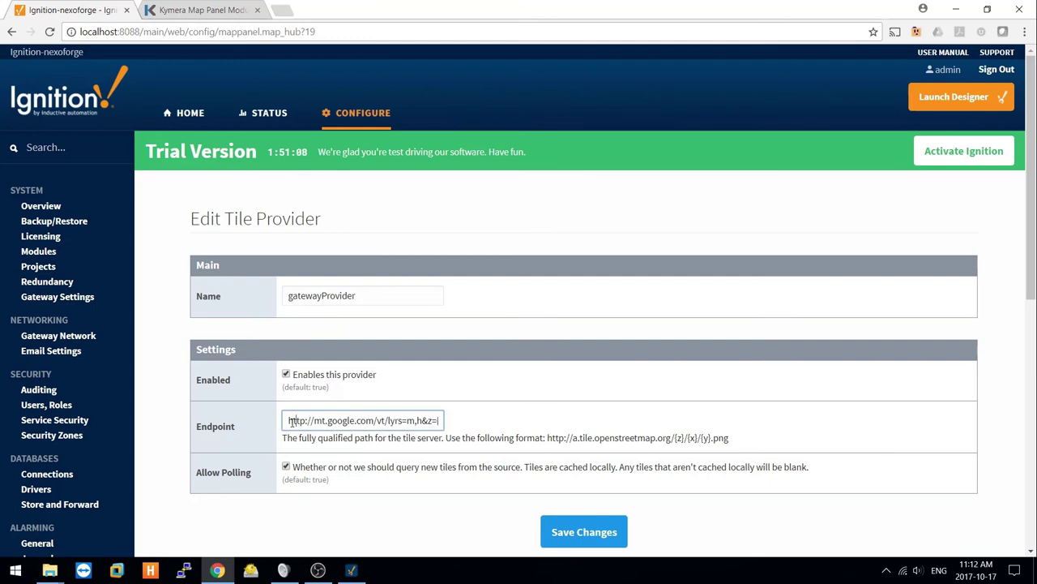
key("Right")
key("Right")
key("Right")
key("Right")
key("Right")
key("Right")
key("Right")
key("Right")
key("Right")
key("Right")
type("{z}&x={x}&y={y}")
left_click(354, 112)
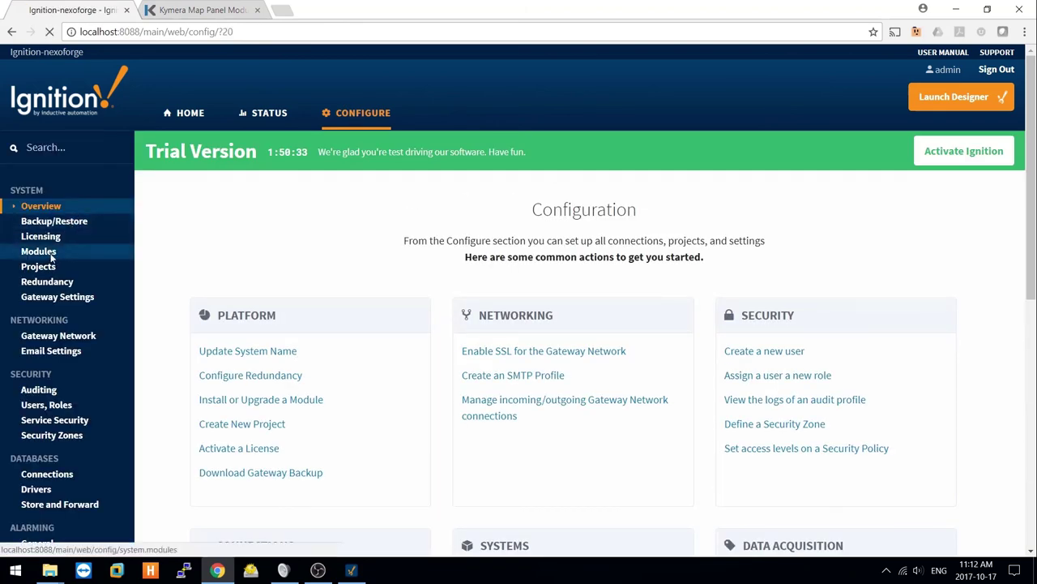
Open the Kymera Map Panel Module's documentation (manual.pdf) from the Modules list's More menu.
left_click(51, 257)
scroll(360, 217, "down", 5)
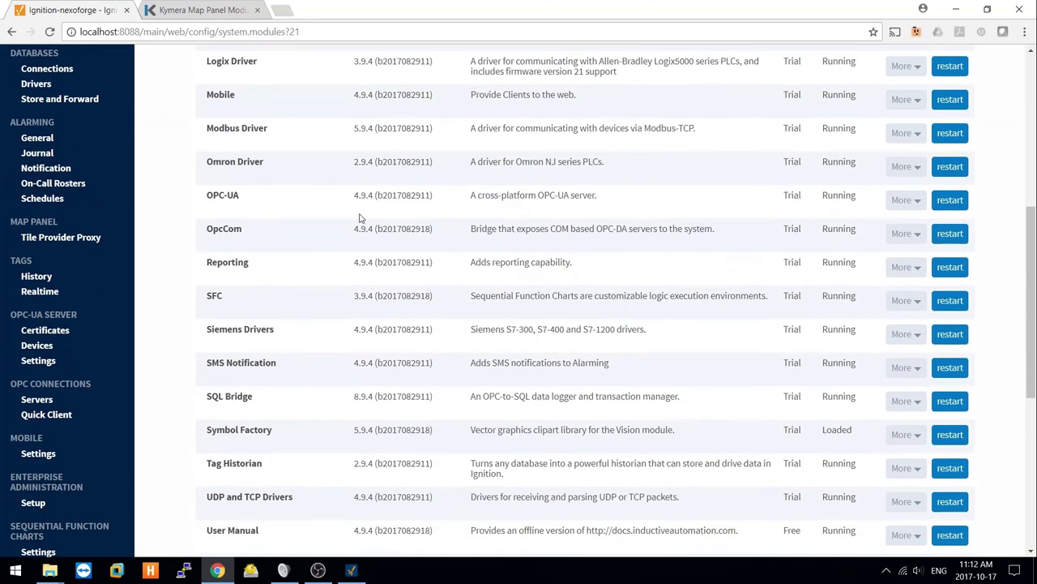
scroll(360, 218, "down", 5)
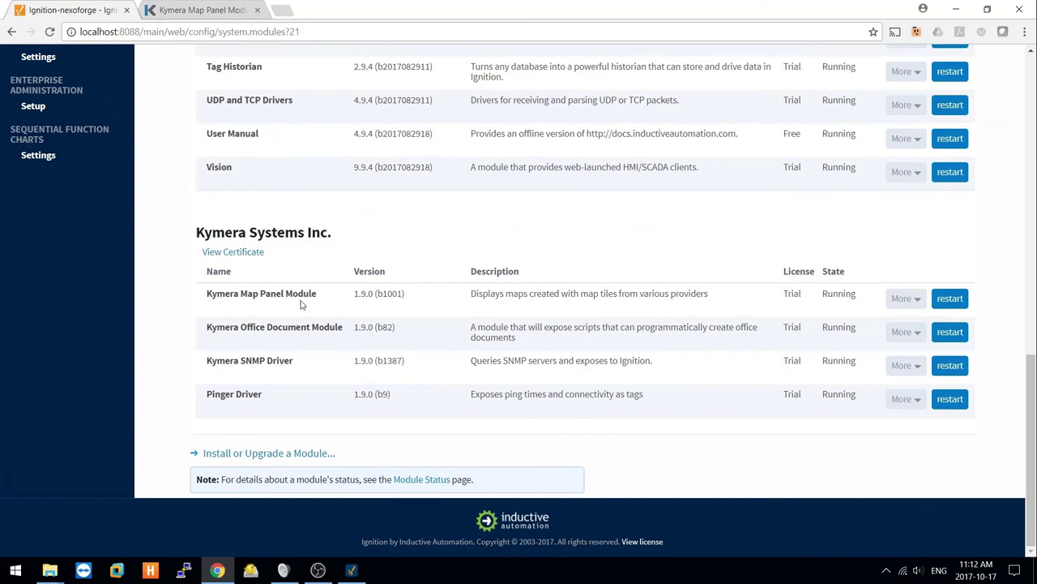
left_click(898, 298)
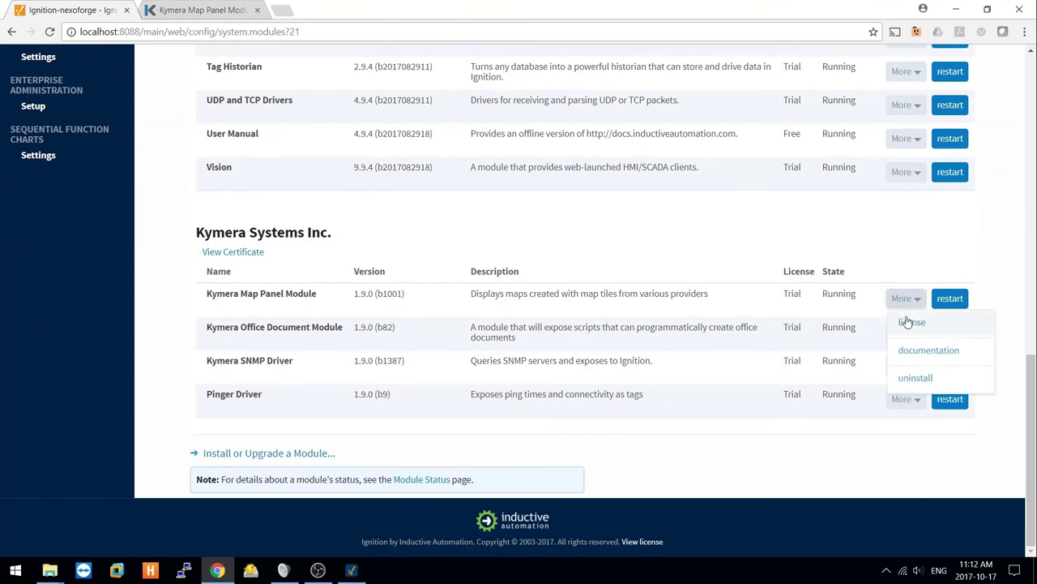
left_click(914, 351)
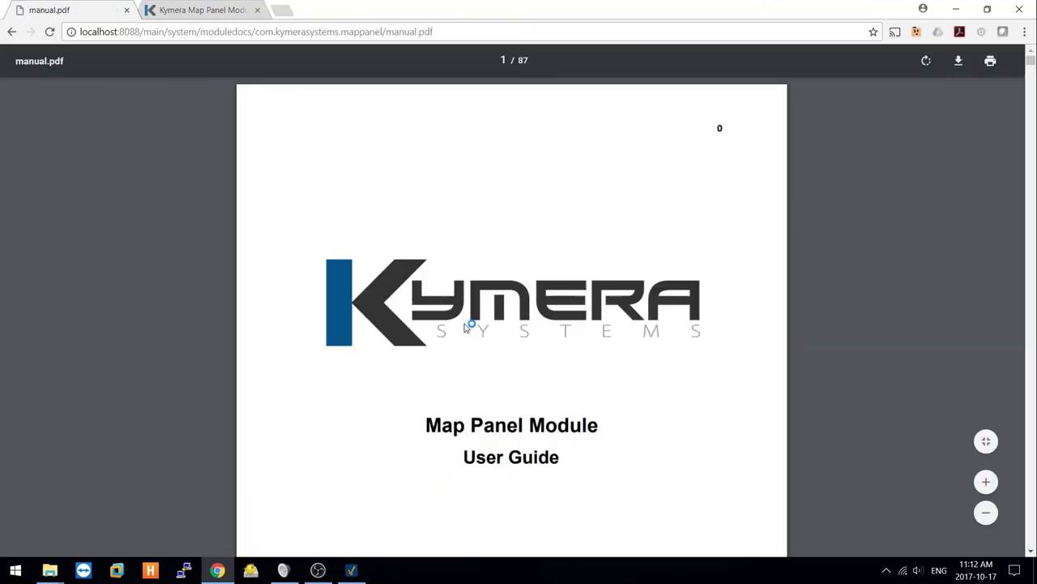